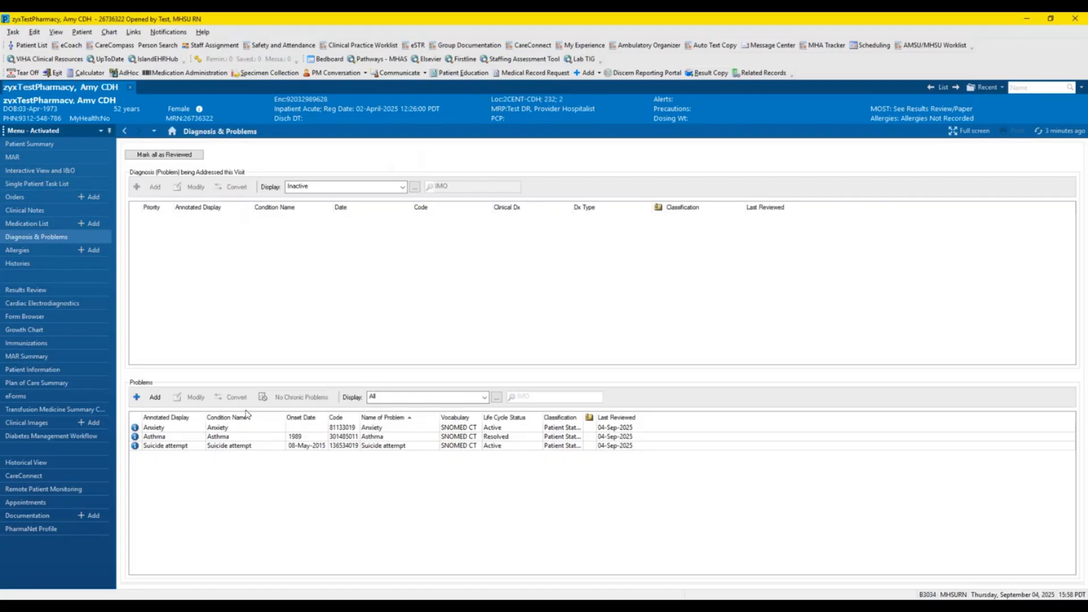
Filter the Problems list by Active, by Active & Inactive, and finally by All to compare the views
{"action": "left_click", "coordinate": [394, 400]}
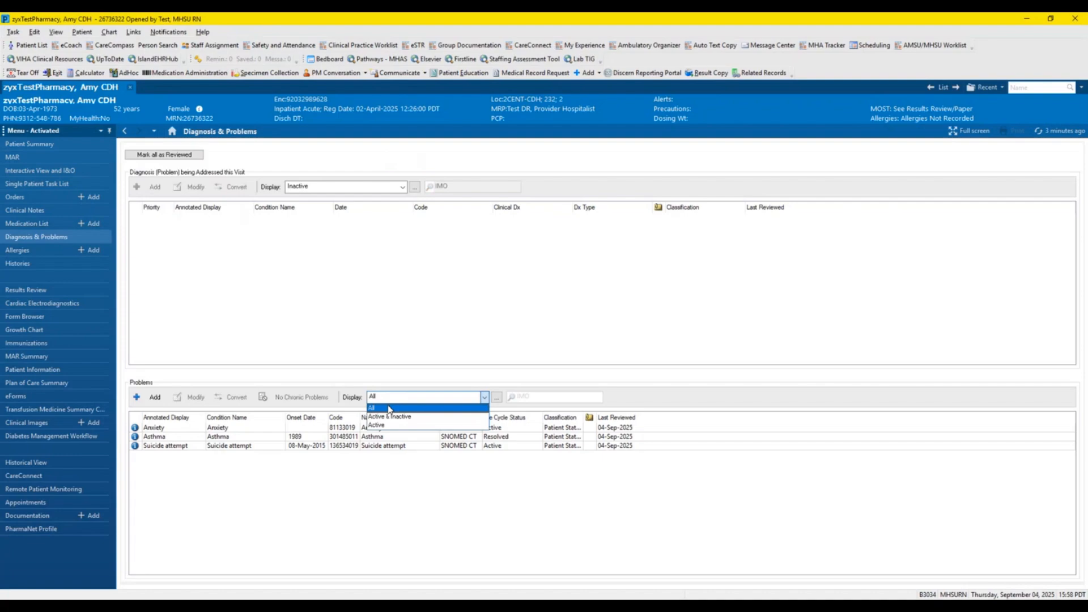
{"action": "left_click", "coordinate": [385, 426]}
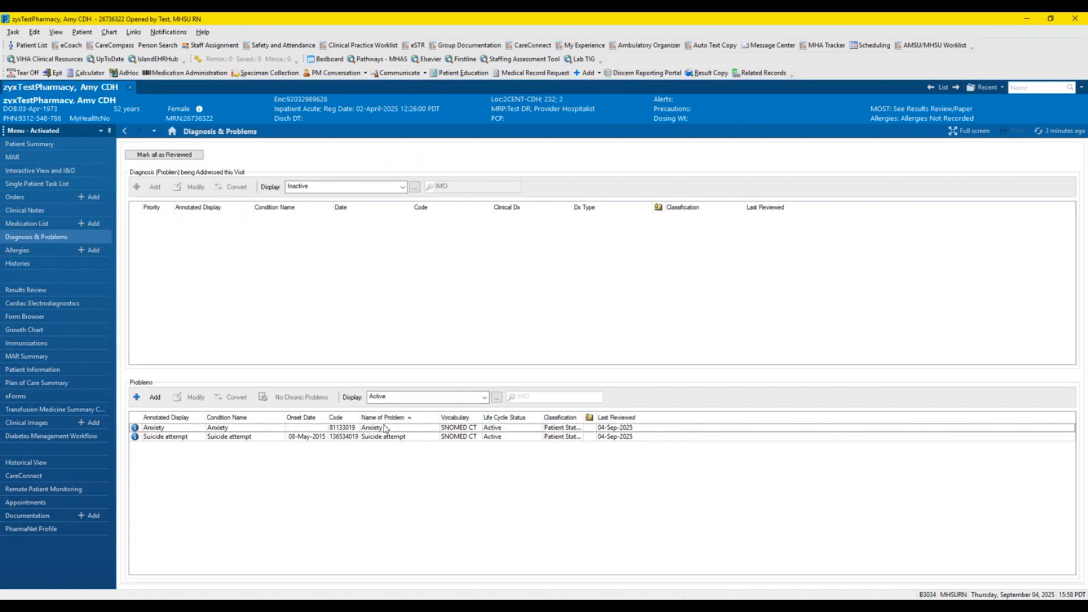
{"action": "left_click", "coordinate": [395, 402]}
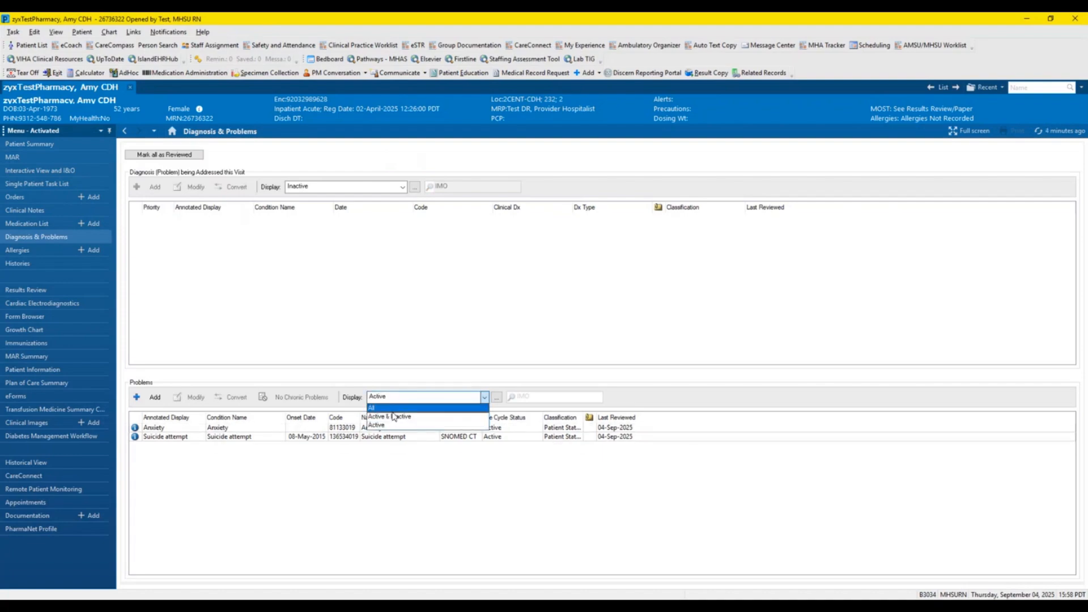
{"action": "left_click", "coordinate": [393, 418]}
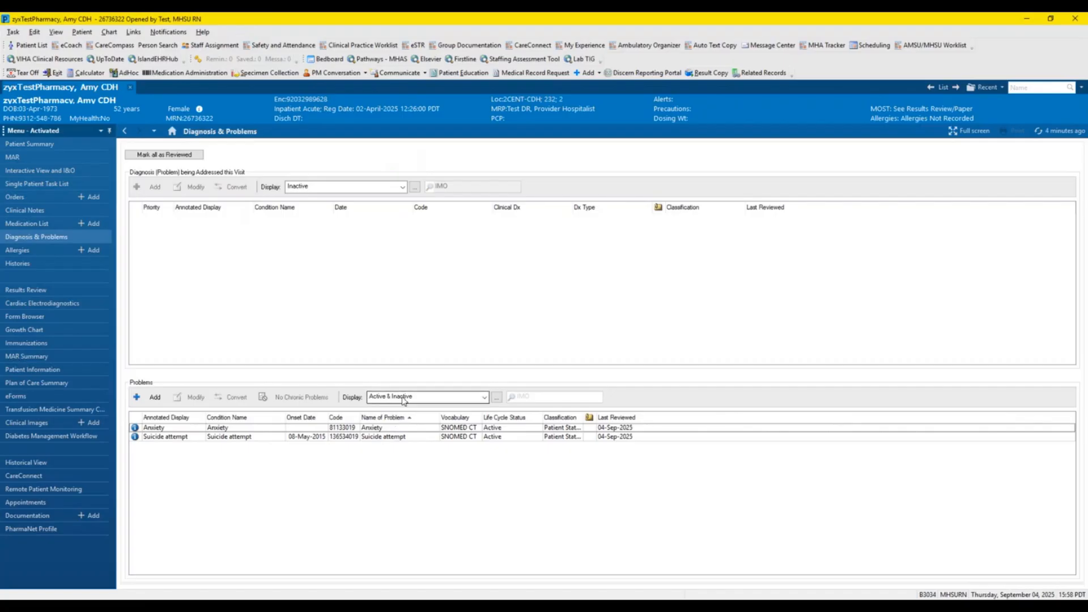
{"action": "left_click", "coordinate": [404, 401]}
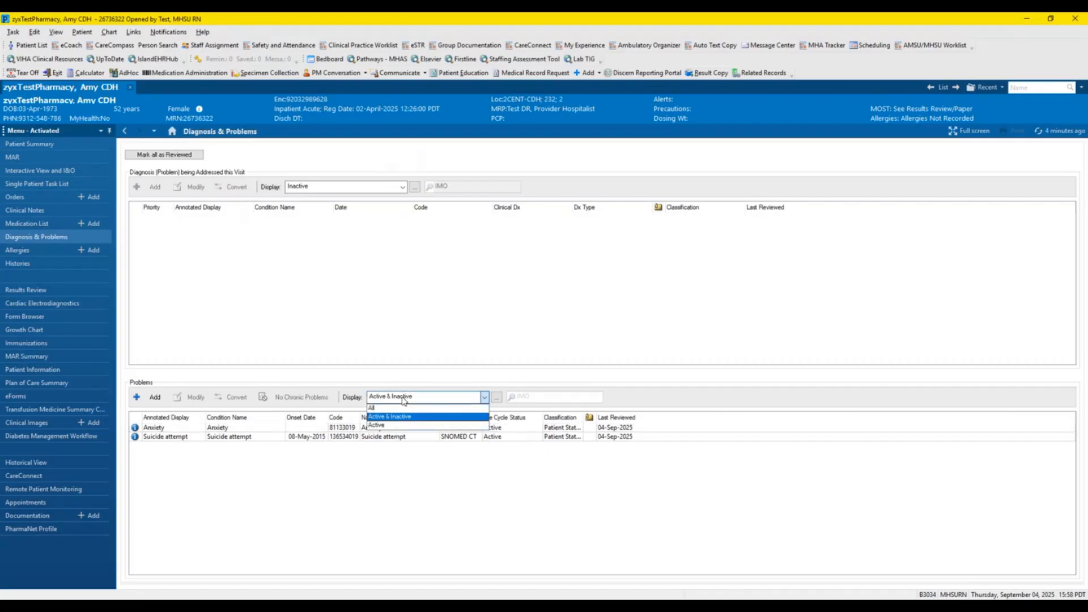
{"action": "left_click", "coordinate": [402, 408]}
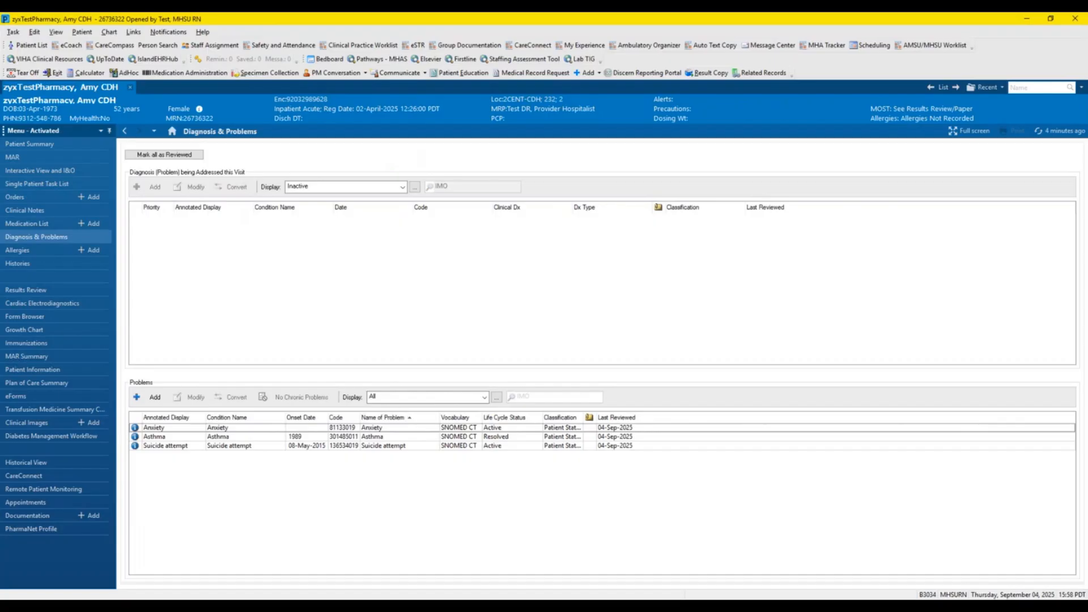
Modify the Suicide attempt problem, setting its status to Resolved
{"action": "left_click", "coordinate": [313, 448]}
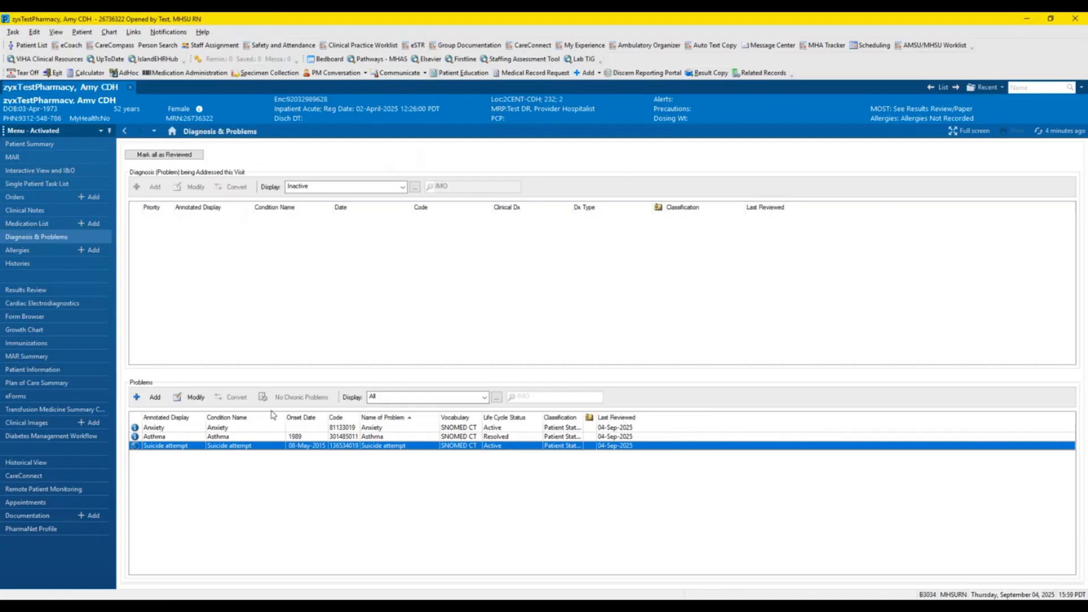
{"action": "left_click", "coordinate": [186, 396]}
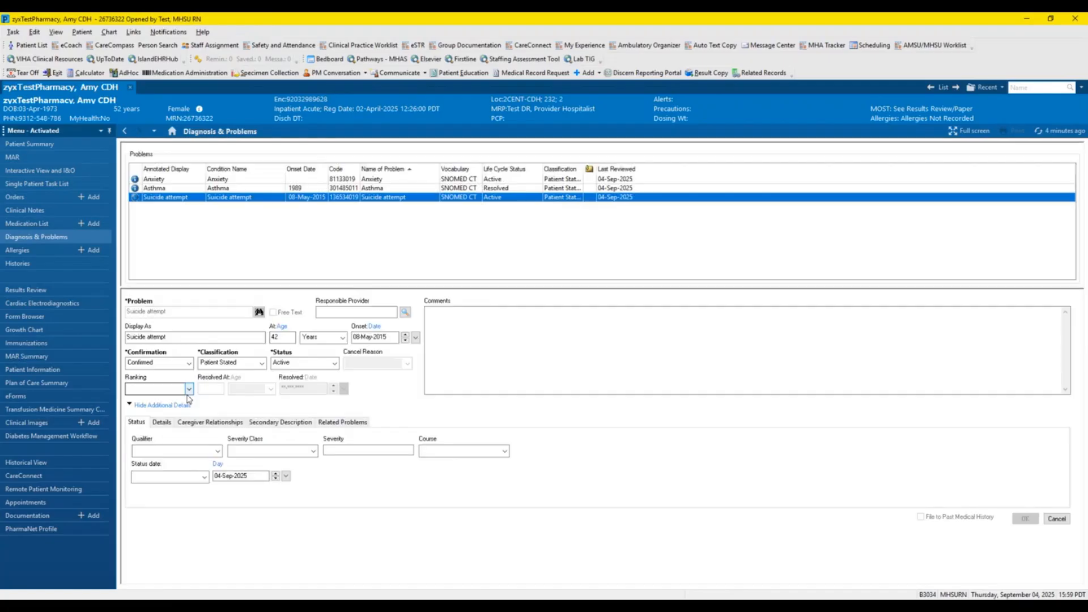
{"action": "left_click", "coordinate": [331, 364]}
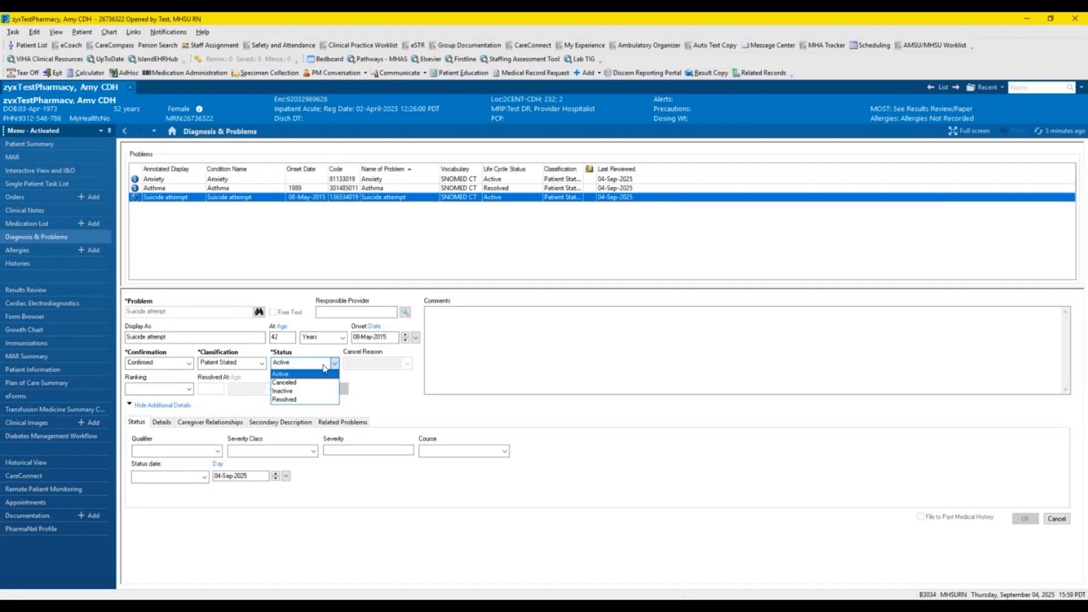
{"action": "left_click", "coordinate": [299, 401]}
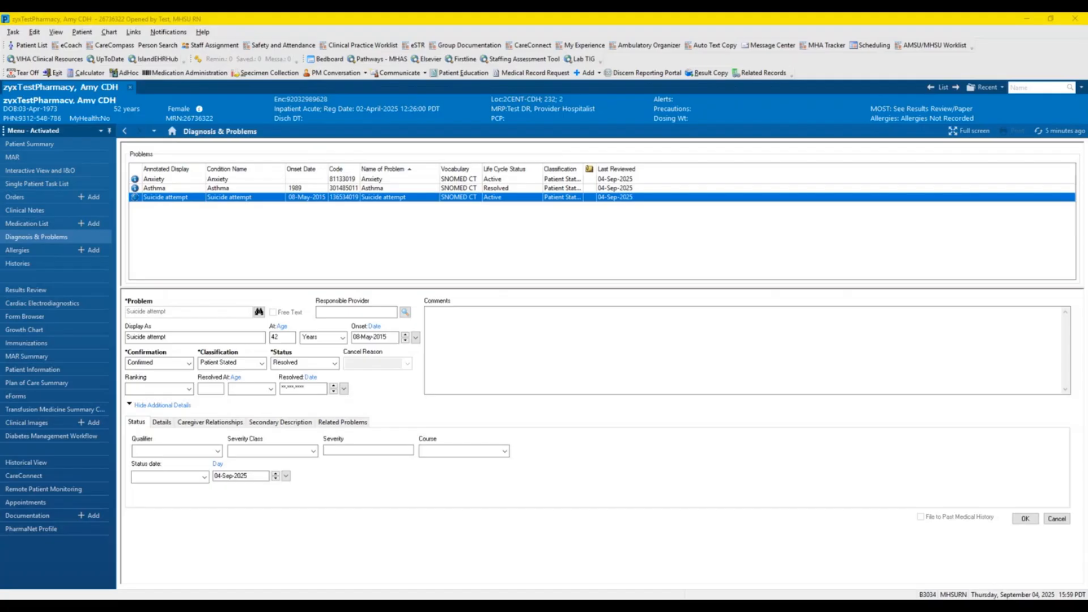
Add the comment "Client shared that this suicide attempt was a one off and no longer an issue." and save the problem
{"action": "left_click", "coordinate": [488, 327]}
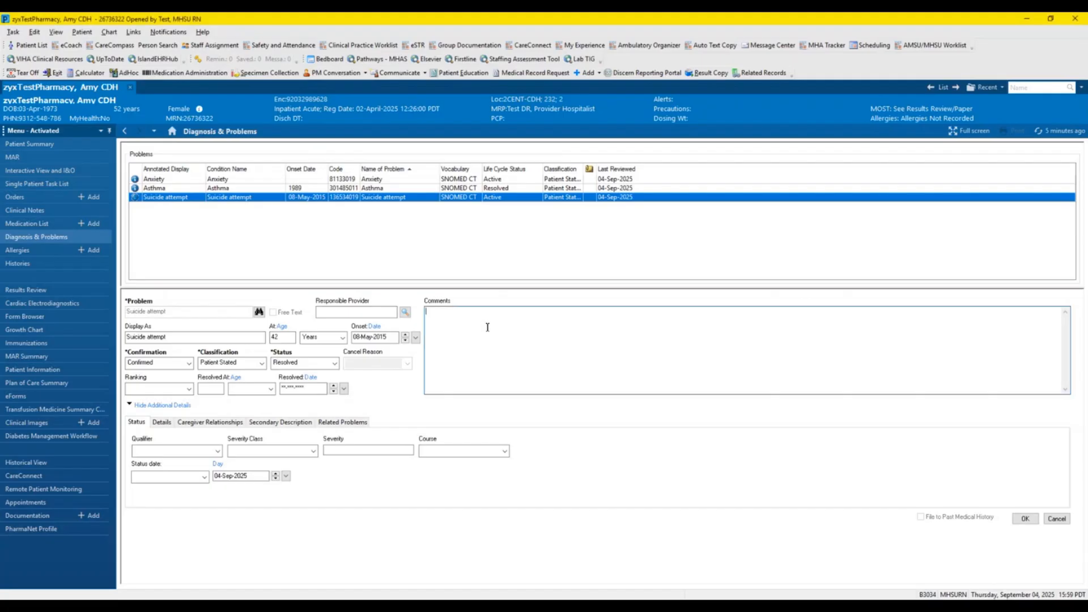
{"action": "type", "text": "Client shared that this suicide attempt was a one off and no longer an issue."}
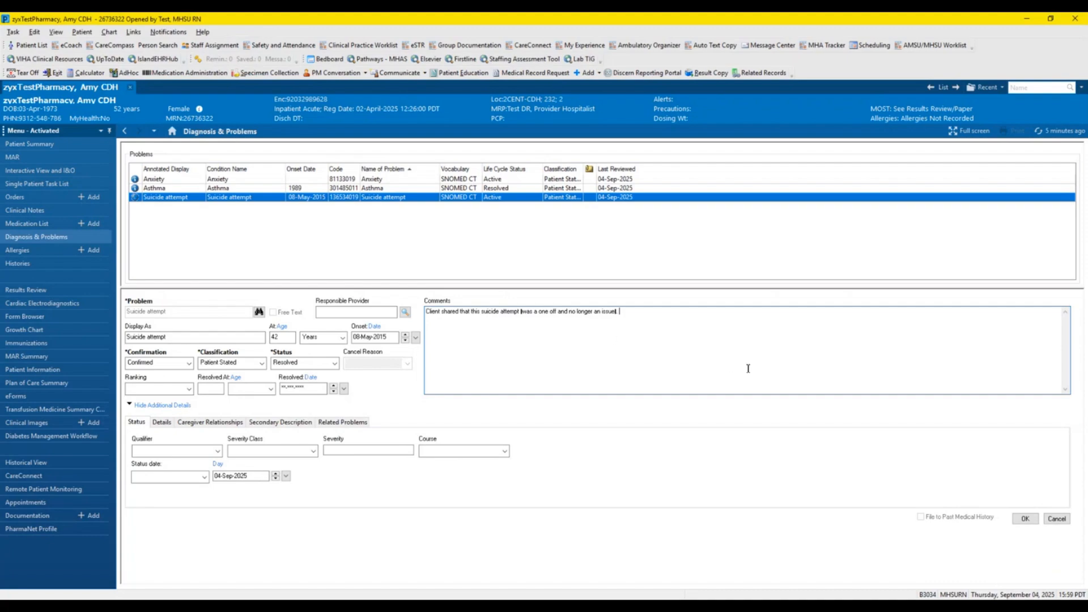
{"action": "left_click", "coordinate": [1027, 519]}
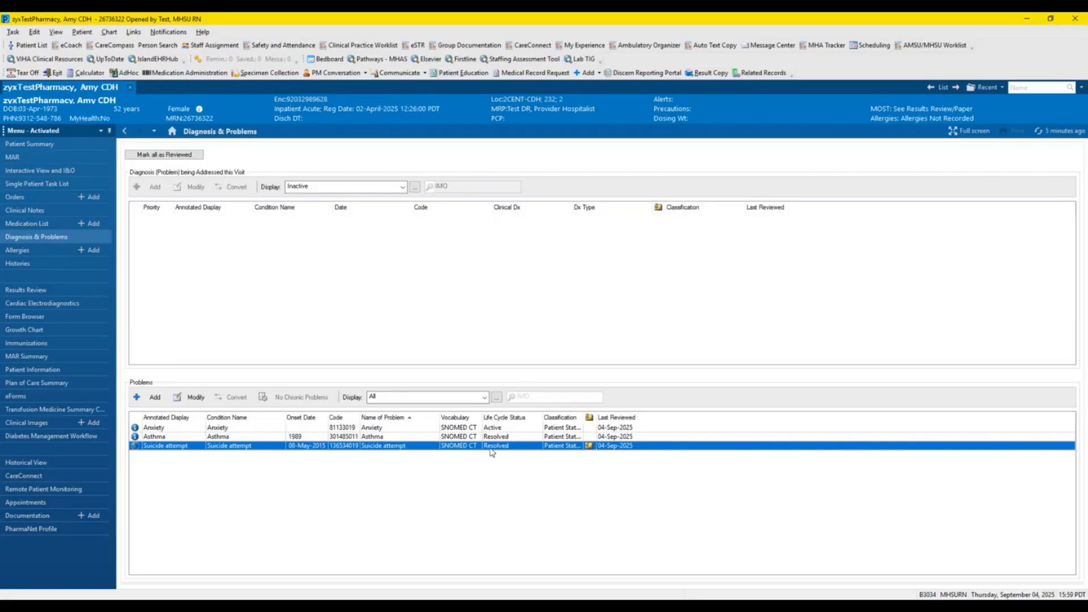
{"action": "mouse_move", "coordinate": [590, 449]}
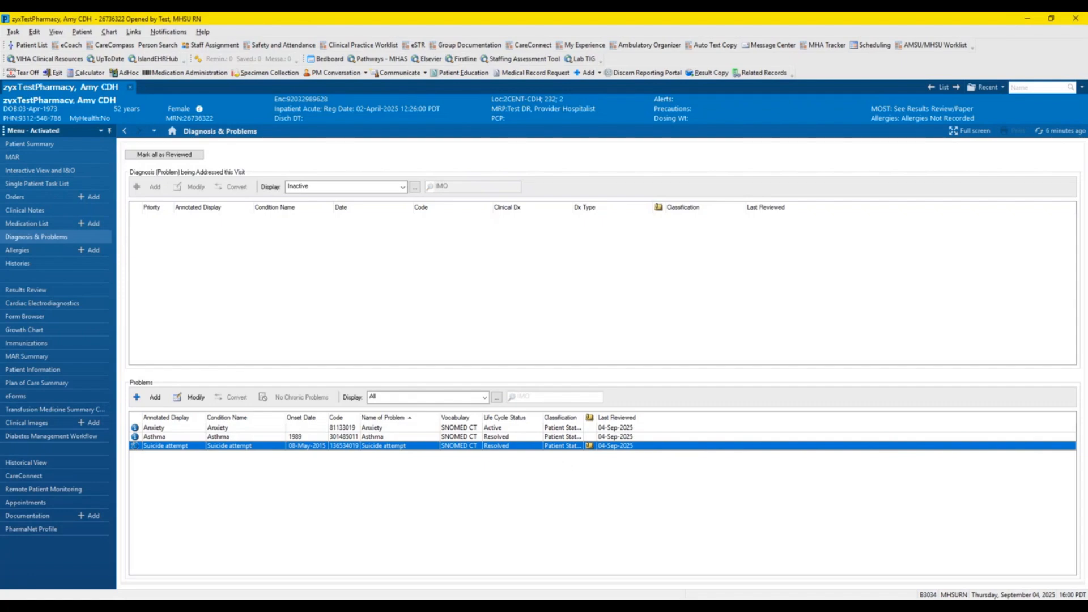
Start a new problem, search for "insomnia" and select the SNOMED CT term Insomnia
{"action": "left_click", "coordinate": [151, 398]}
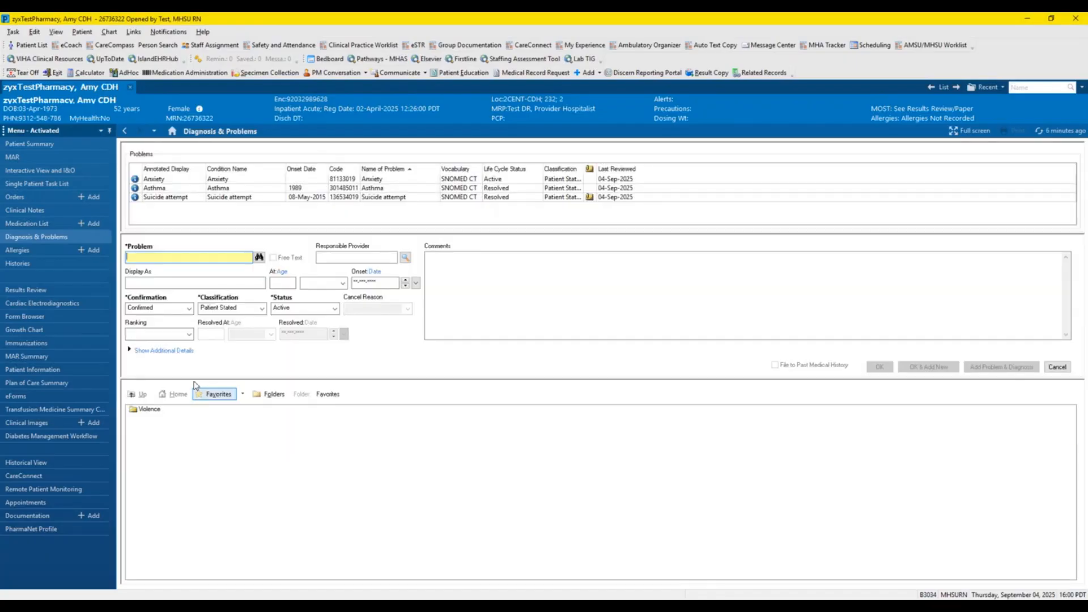
{"action": "type", "text": "insomnia"}
{"action": "left_click", "coordinate": [259, 257]}
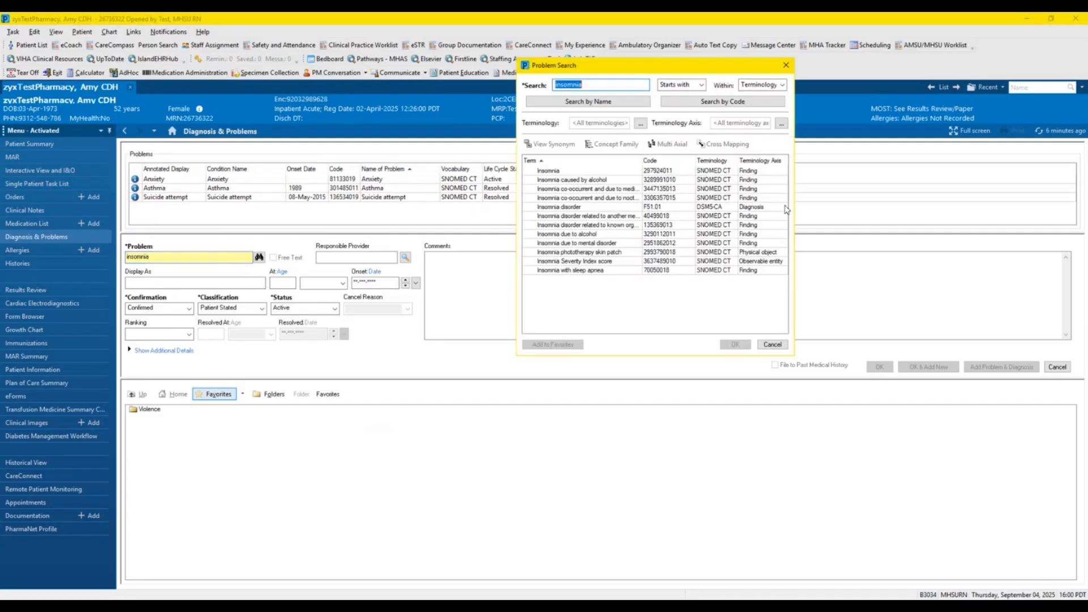
{"action": "left_click", "coordinate": [604, 171]}
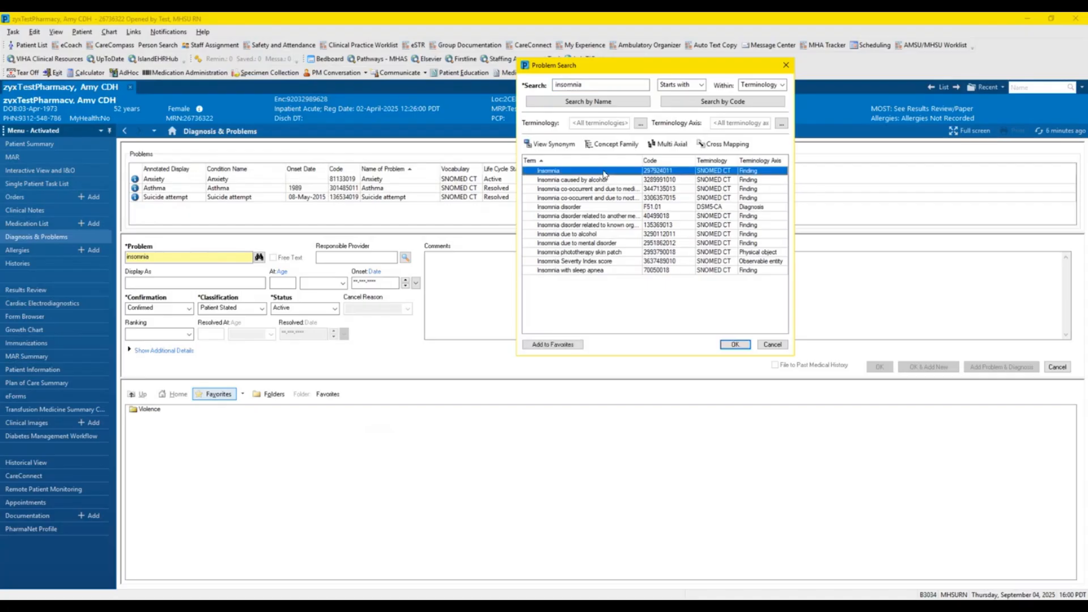
{"action": "left_click", "coordinate": [734, 344]}
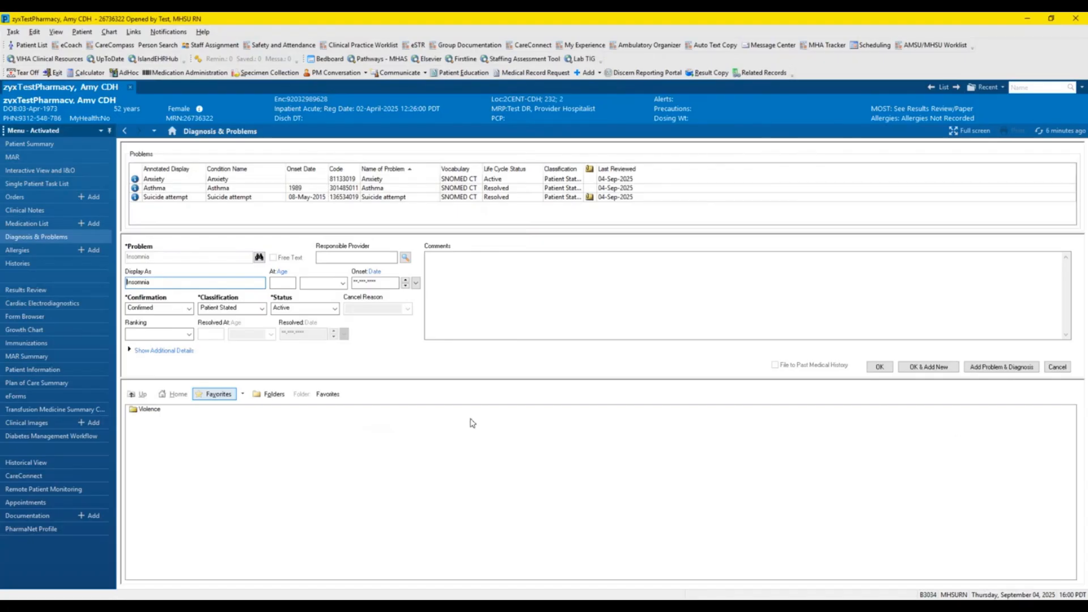
Set the onset age of the insomnia problem to 50 years
{"action": "left_click", "coordinate": [287, 281]}
{"action": "left_click", "coordinate": [288, 281]}
{"action": "type", "text": "50"}
{"action": "left_click", "coordinate": [366, 284]}
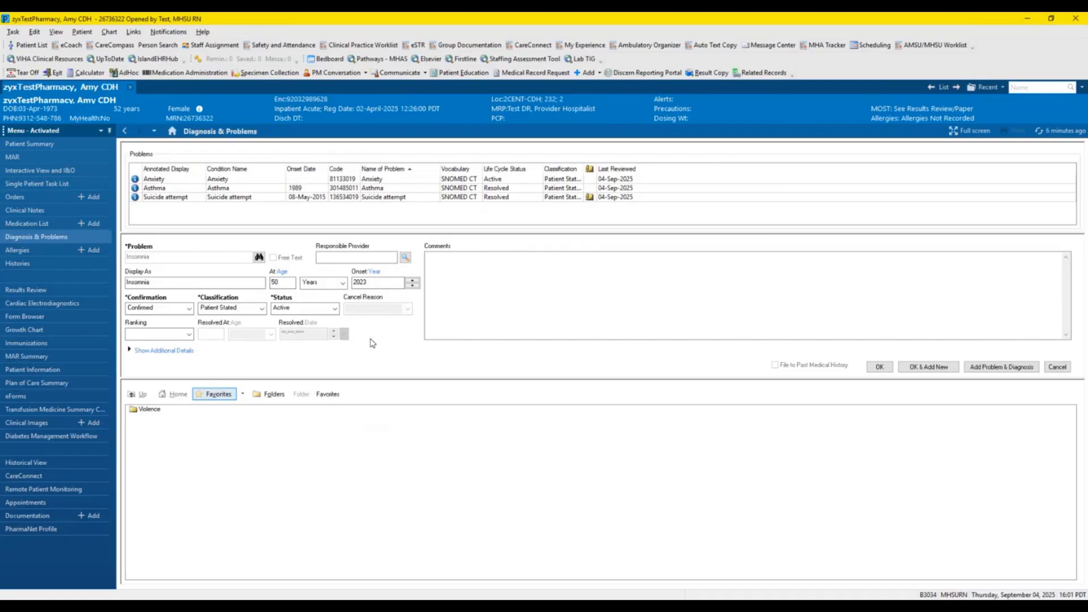
Enter the comment "Client reports only getting 2-4 hours of sleep per night." for the insomnia problem
{"action": "left_click", "coordinate": [468, 263]}
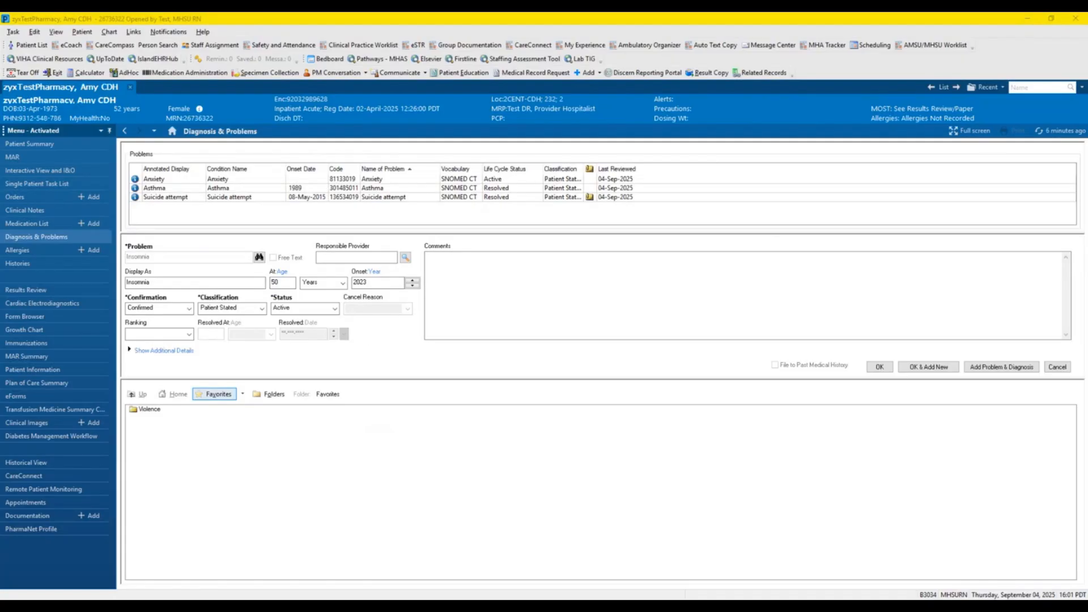
{"action": "left_click", "coordinate": [535, 267]}
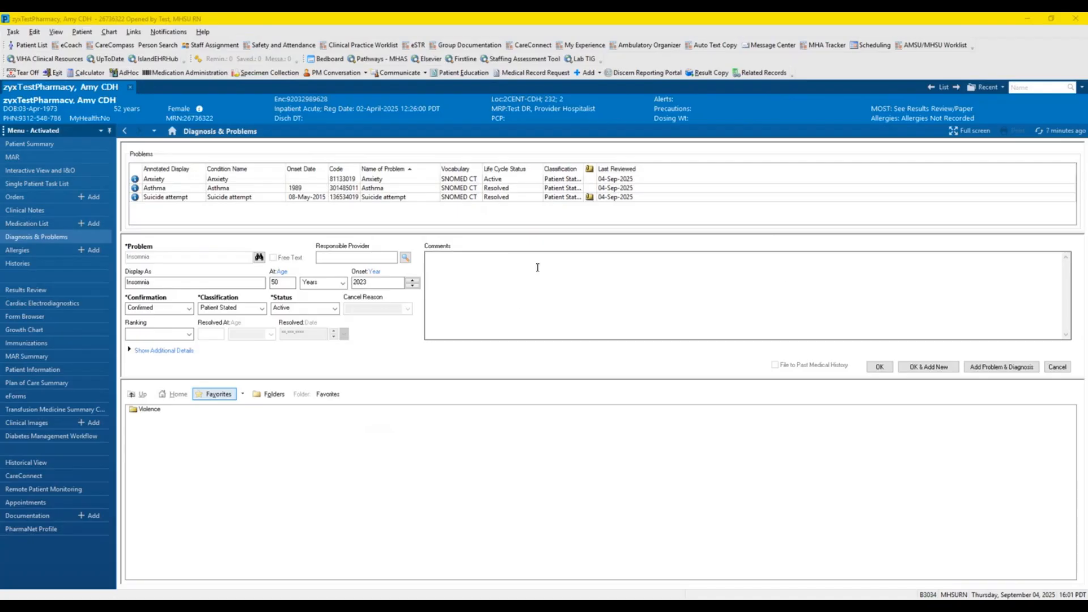
{"action": "type", "text": "Client reports only getting 2-4 hours of sleep per night."}
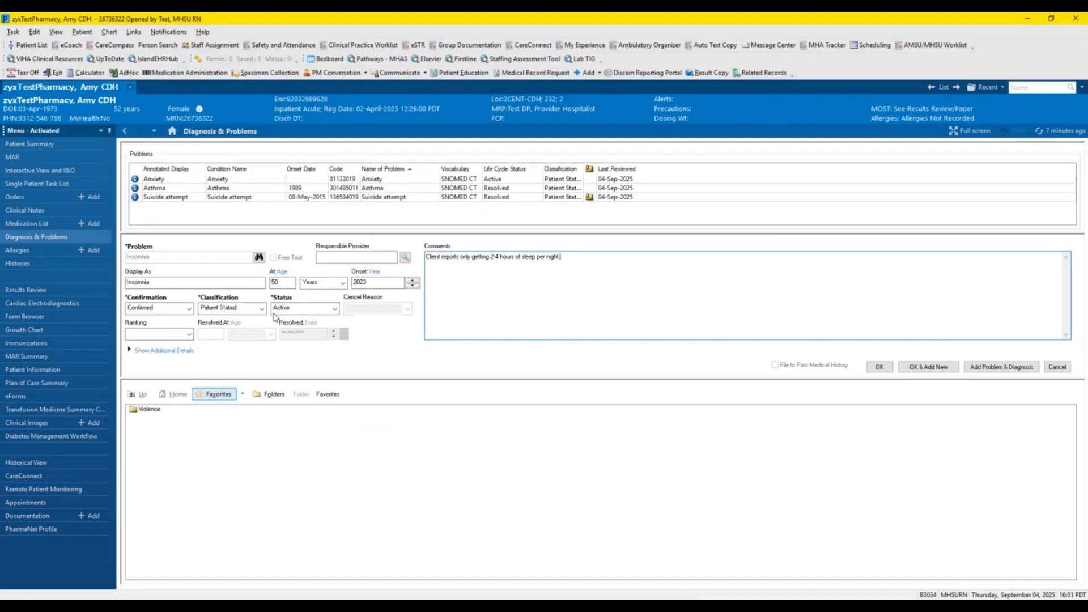
Choose Active as the insomnia problem's status and save it to the Problems list
{"action": "left_click", "coordinate": [296, 309]}
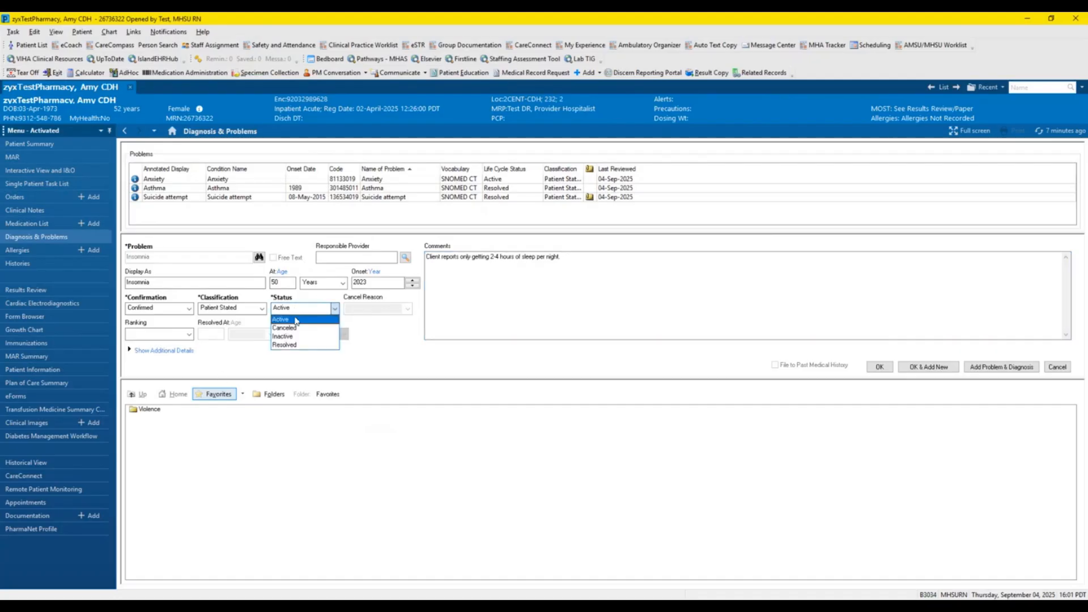
{"action": "left_click", "coordinate": [296, 319]}
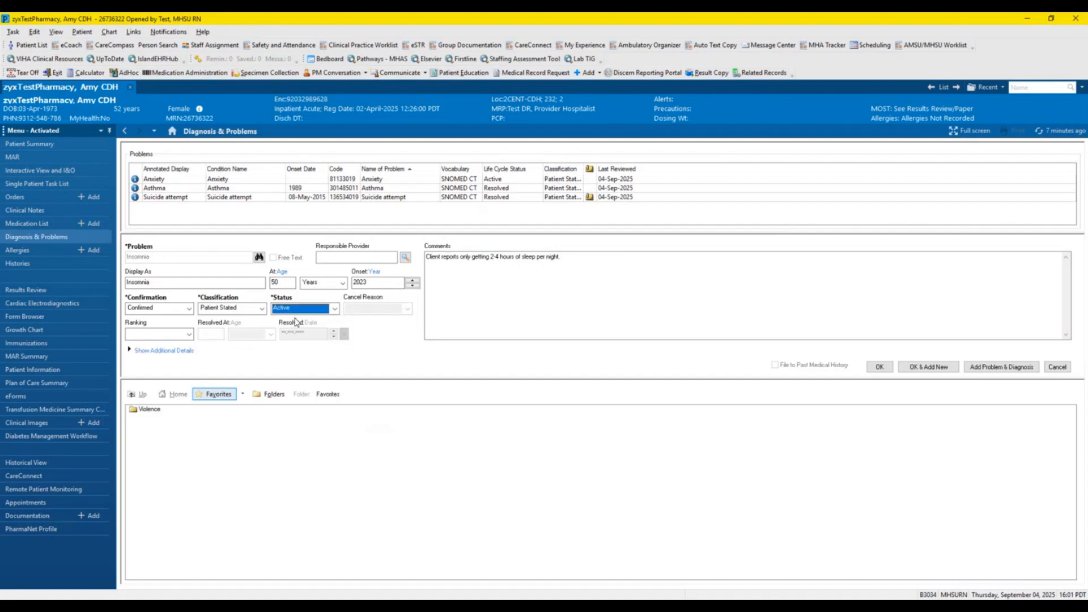
{"action": "left_click", "coordinate": [880, 367]}
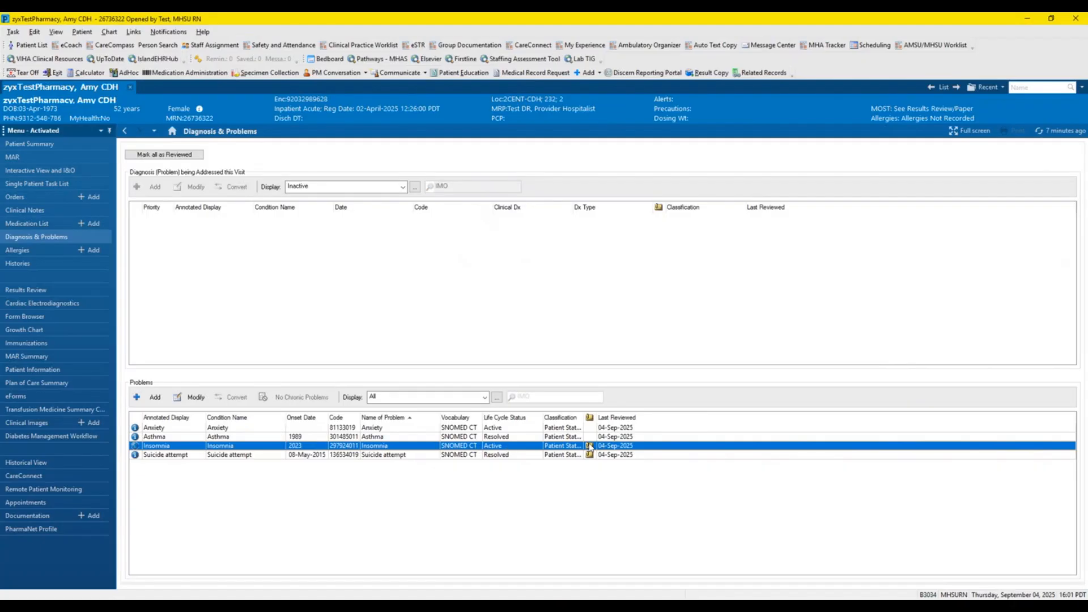
{"action": "mouse_move", "coordinate": [591, 448]}
Open the ad hoc MHSU Clinical Profile form, review its Problem/Dx History section, and close the form
{"action": "left_click", "coordinate": [127, 74]}
{"action": "left_click", "coordinate": [388, 342]}
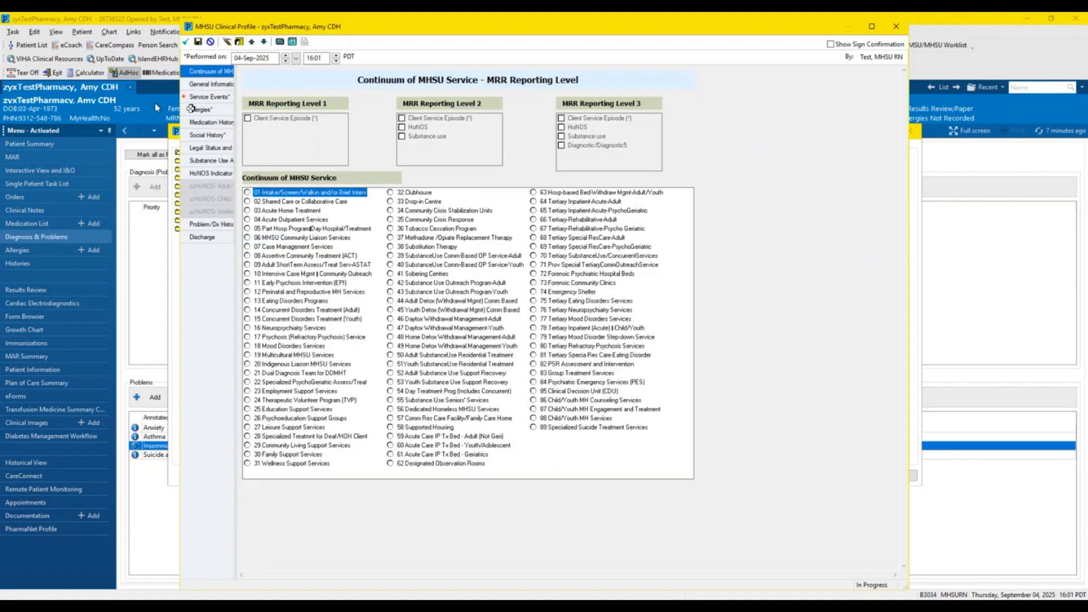
{"action": "left_click", "coordinate": [212, 225]}
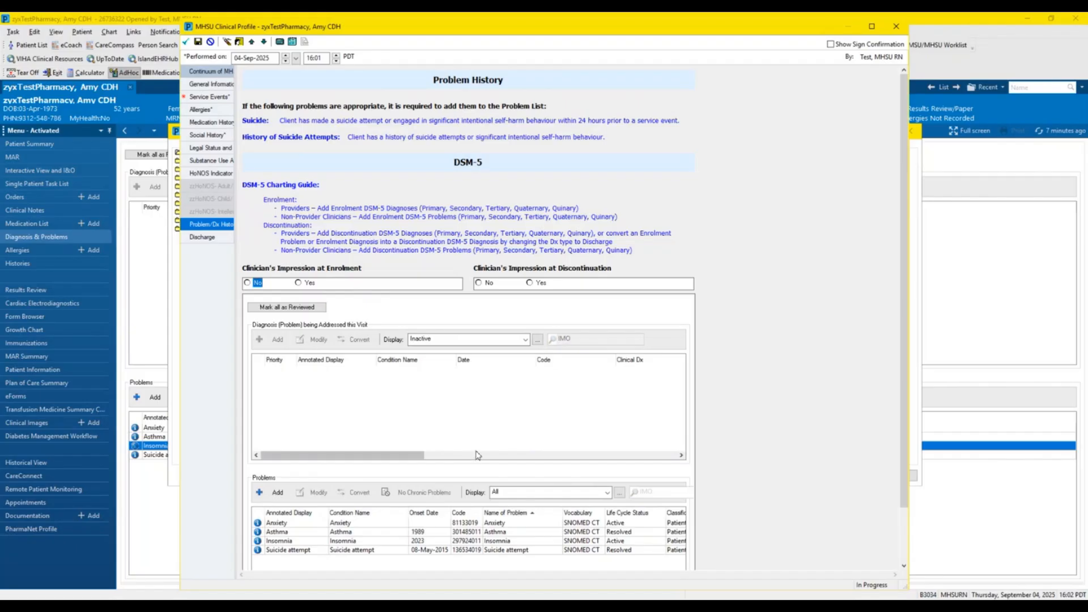
{"action": "left_click", "coordinate": [897, 26]}
{"action": "left_click", "coordinate": [567, 356]}
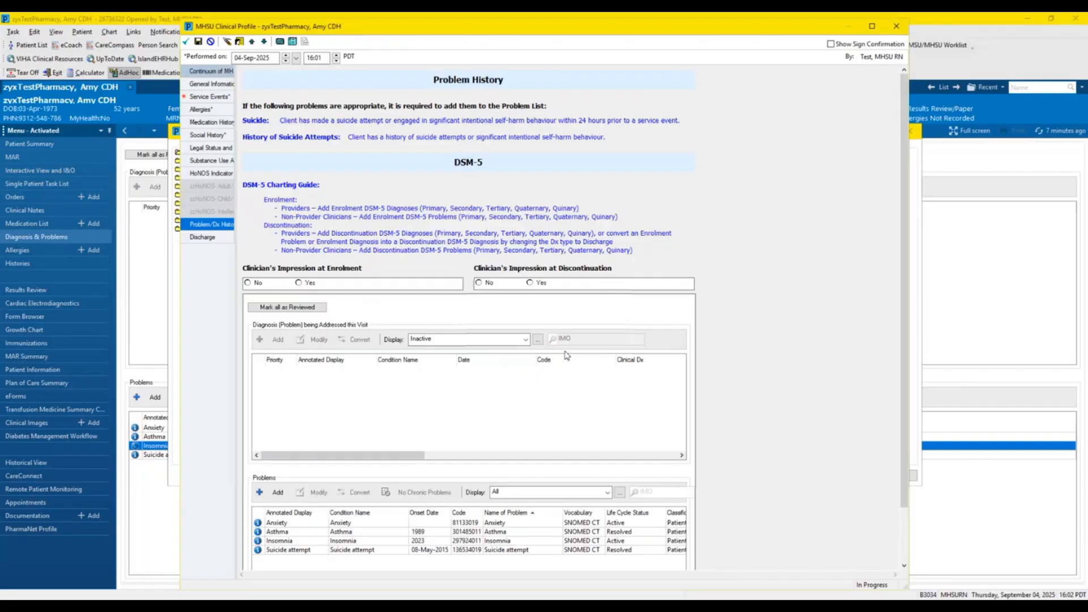